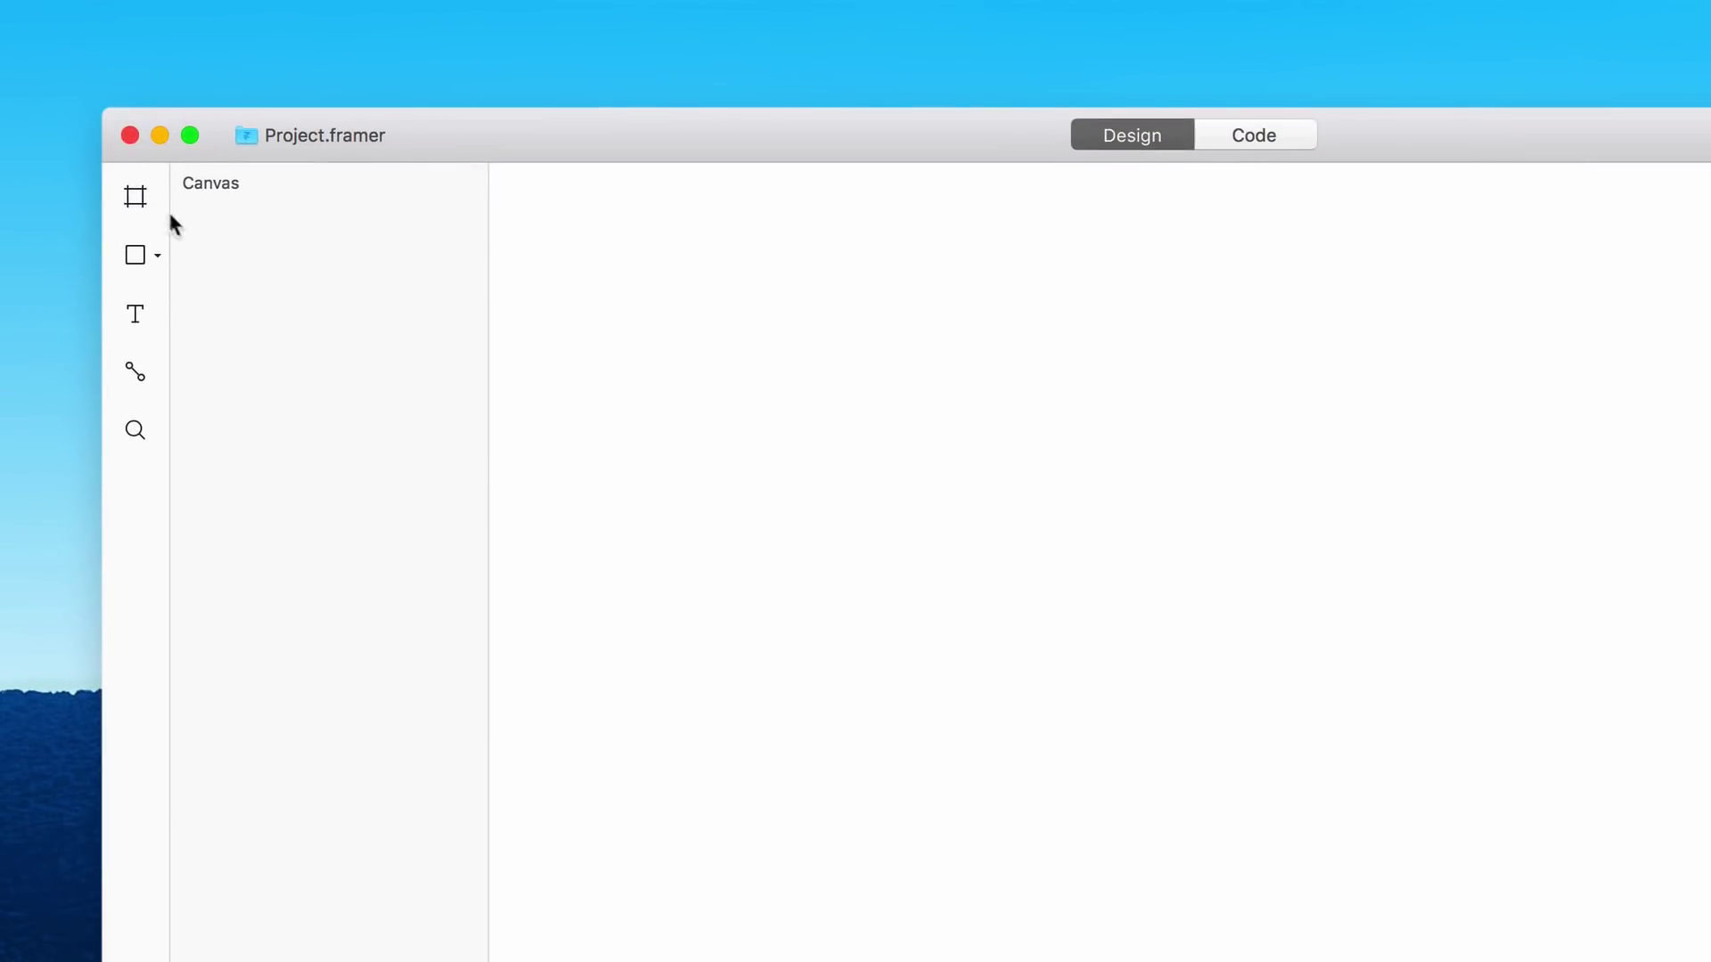
Add an Apple iPhone 8 frame and widen it to 513 px.
click(139, 200)
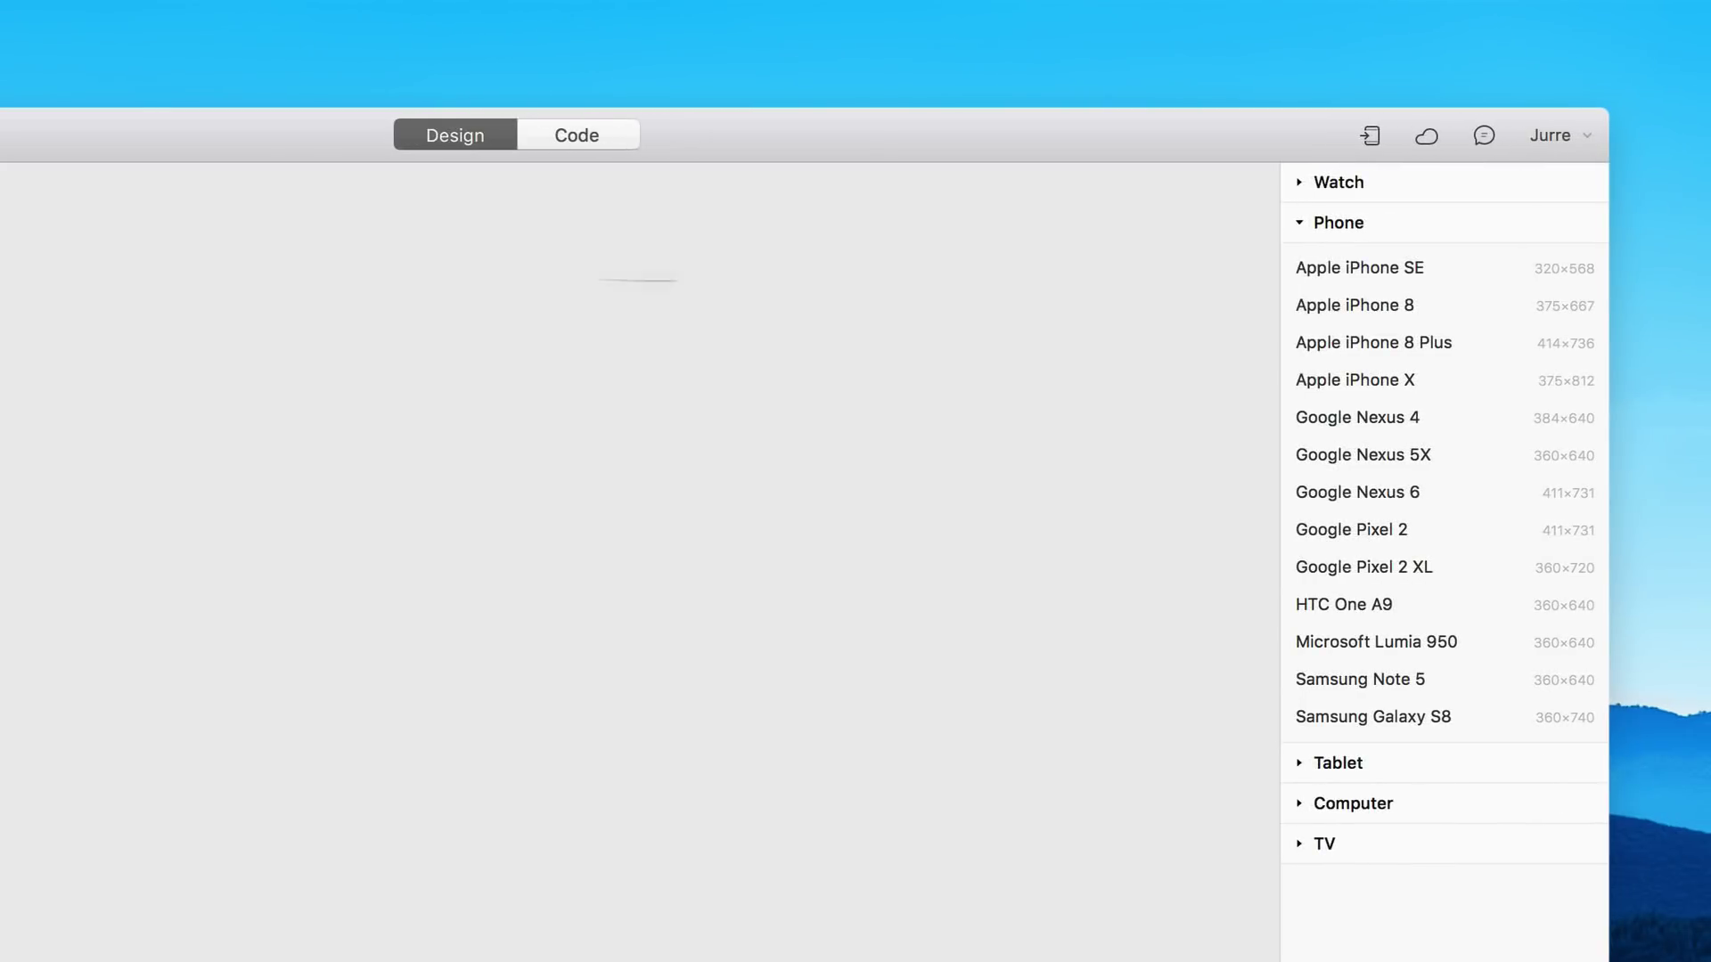
click(1355, 306)
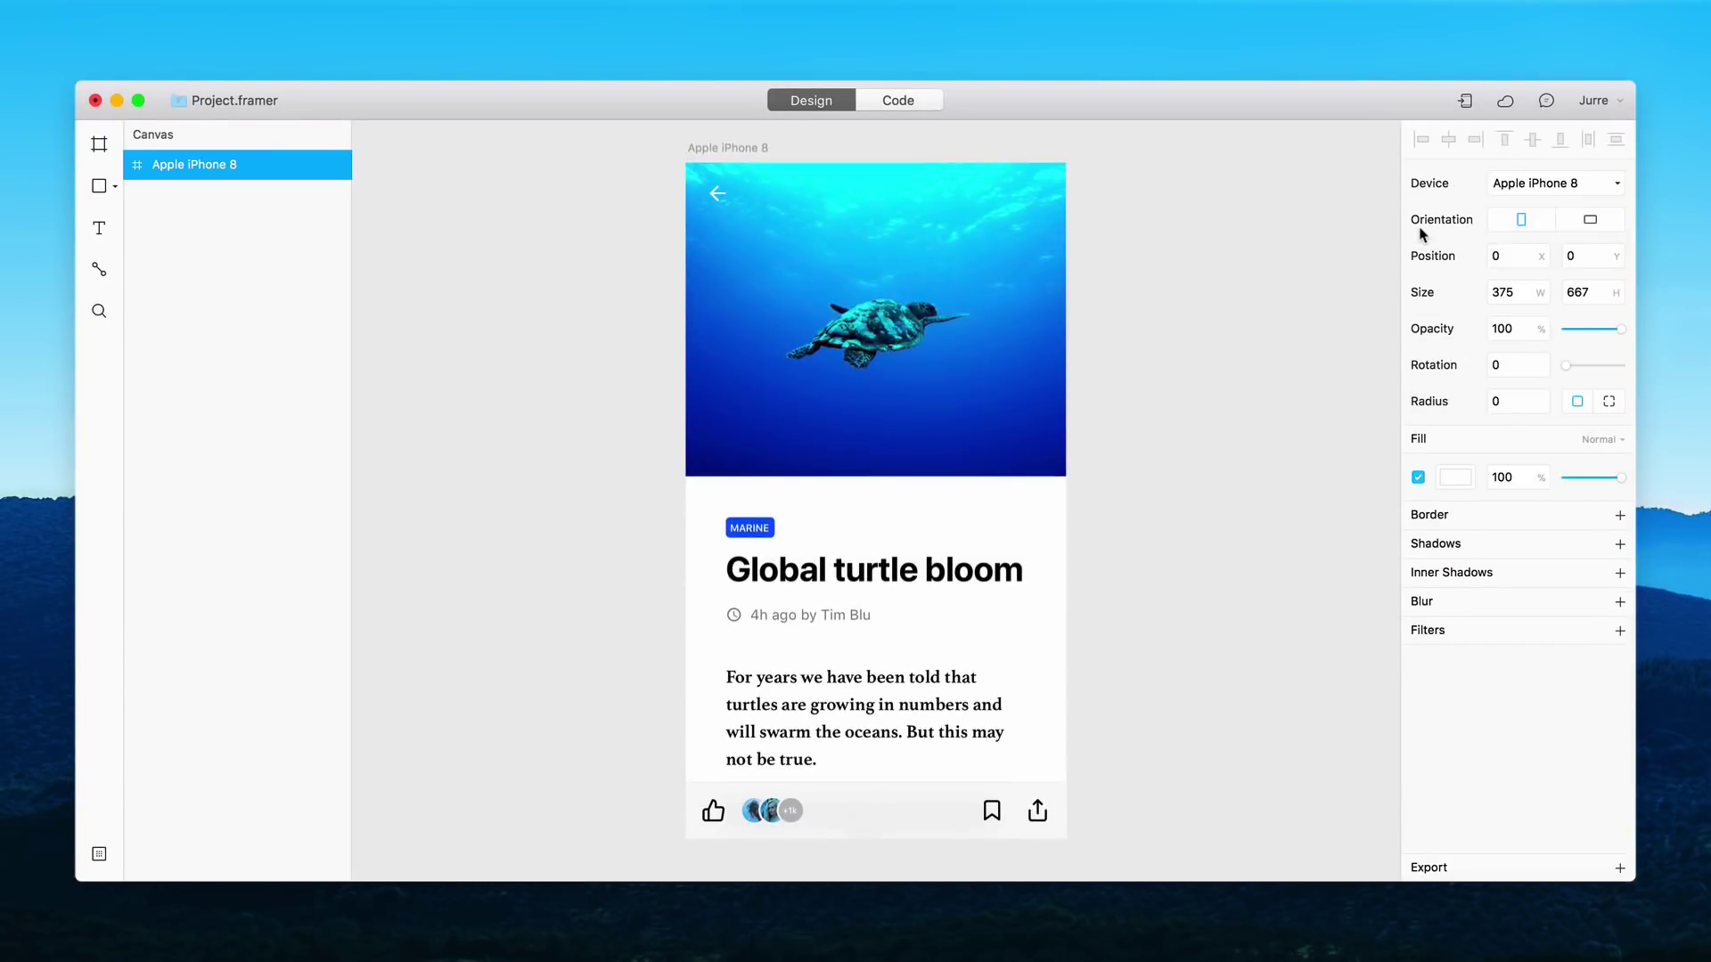
mouse_move(1066, 338)
mouse_down()
mouse_move(1149, 339)
mouse_move(1078, 343)
mouse_up()
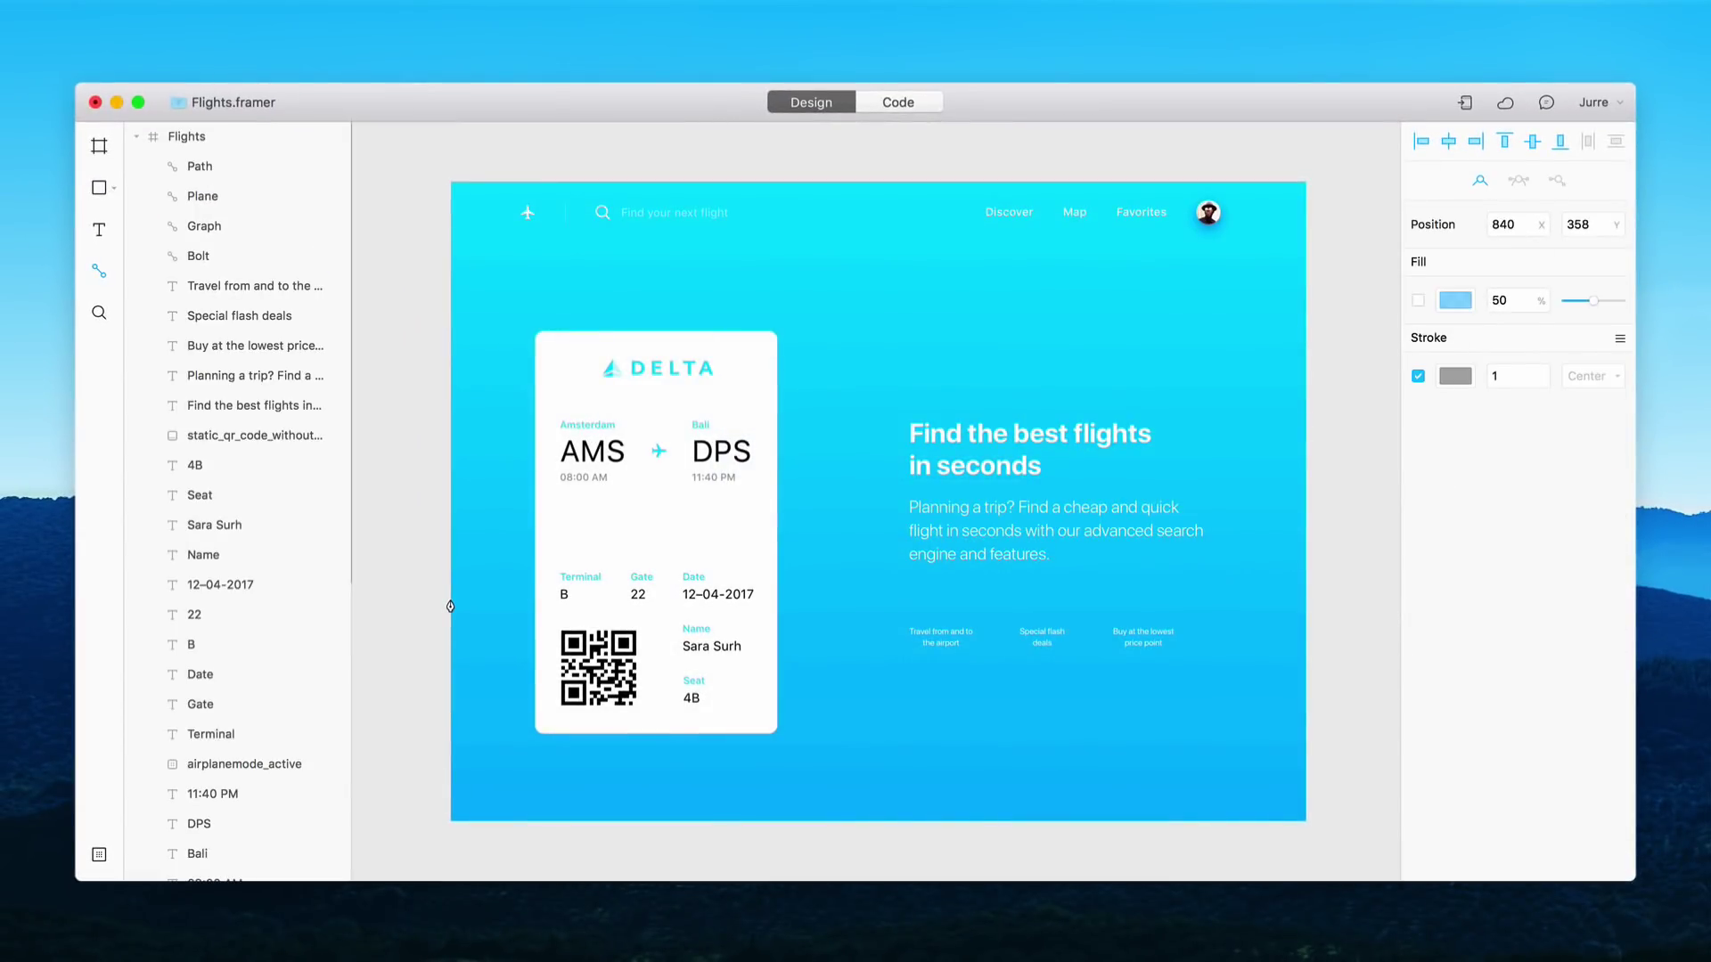
Bend and close the curved wave path into a filled shape.
drag(873, 609, 1070, 504)
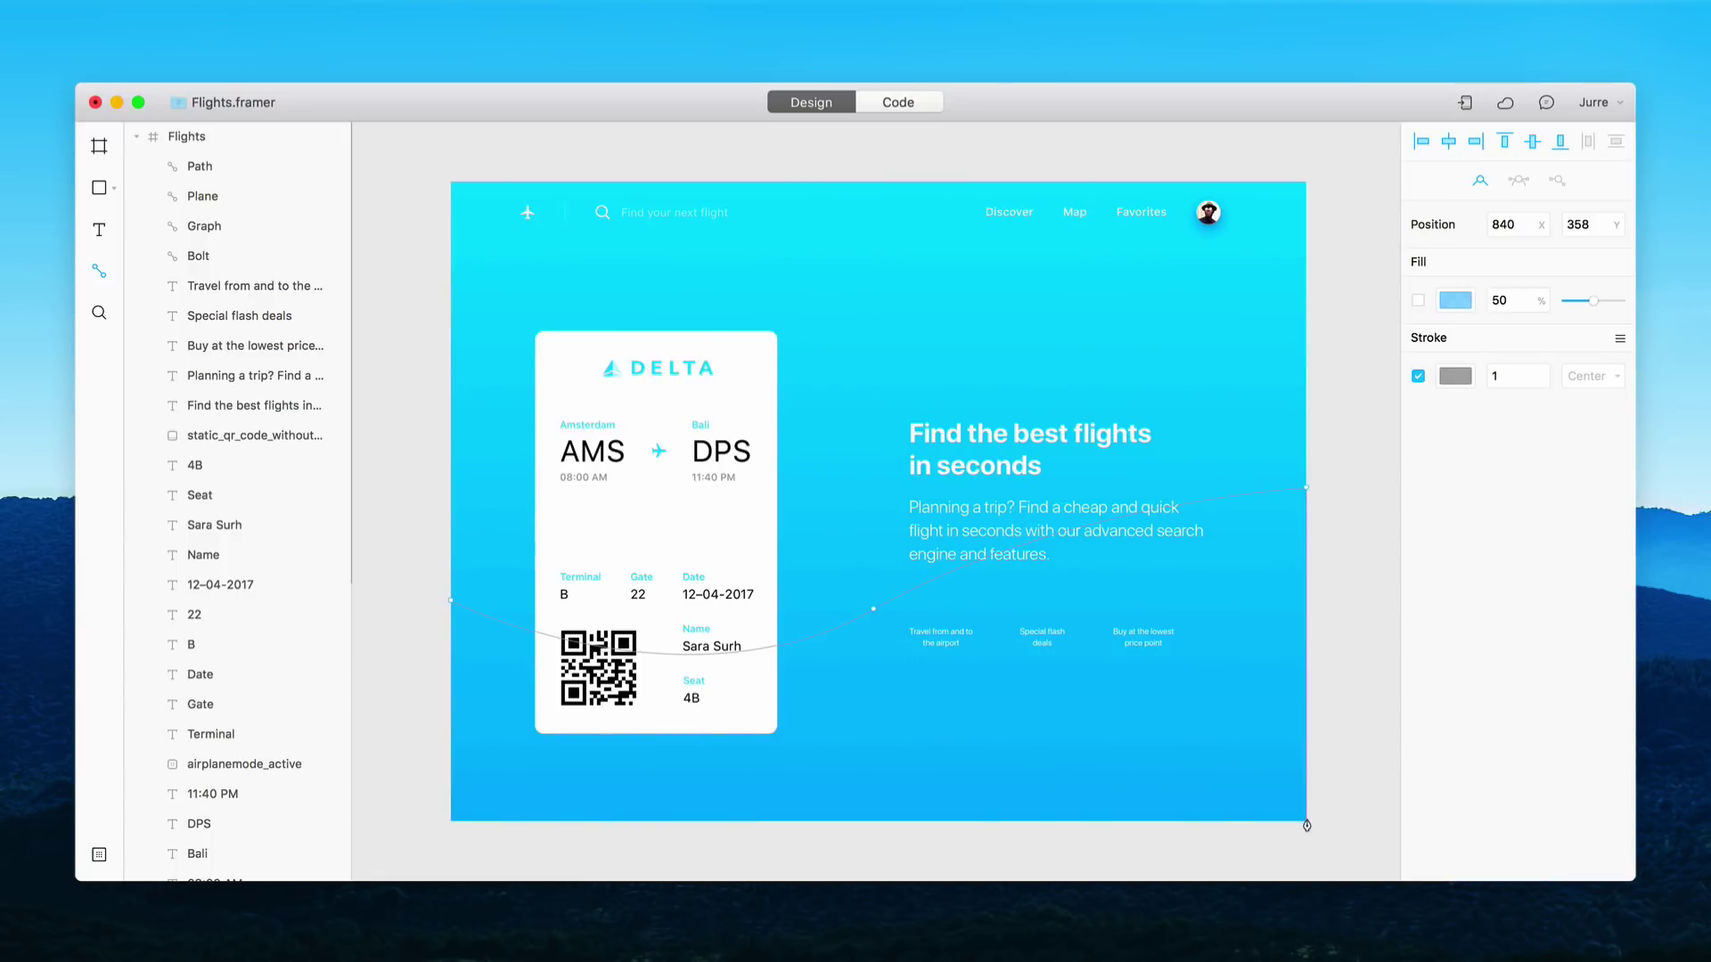
click(449, 827)
click(451, 600)
scroll(701, 779, up, 2)
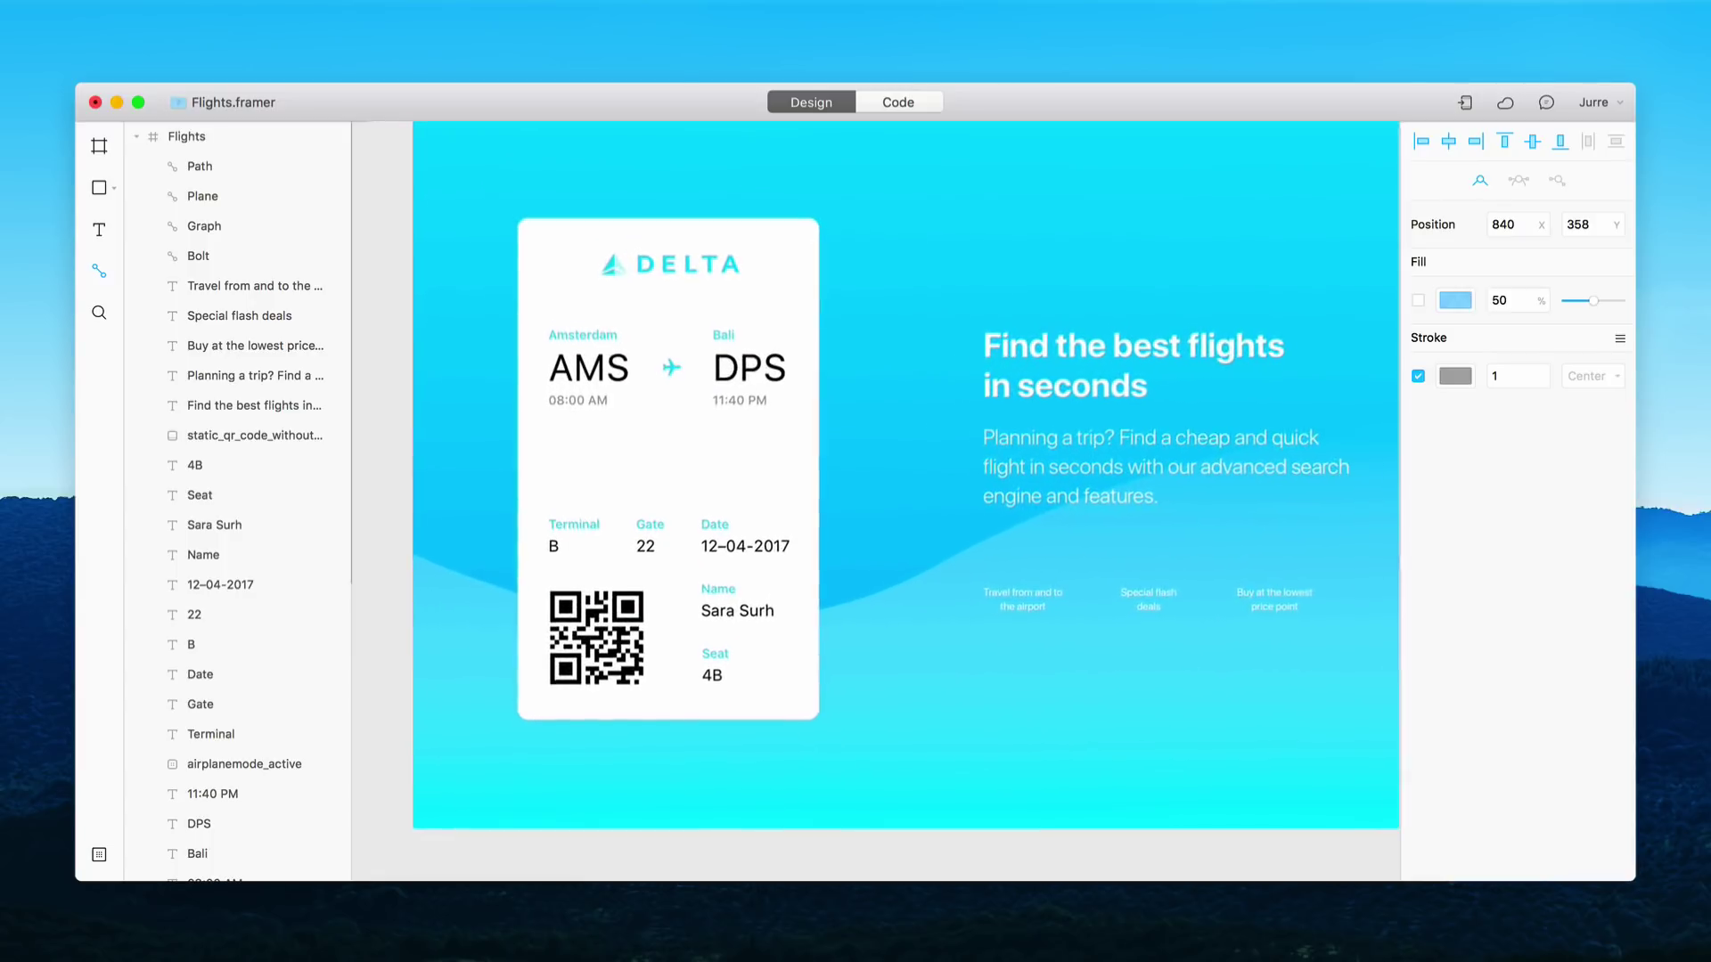
Notch the card's right and left edges with half-circles, then start the divider line.
click(818, 434)
click(794, 461)
click(819, 434)
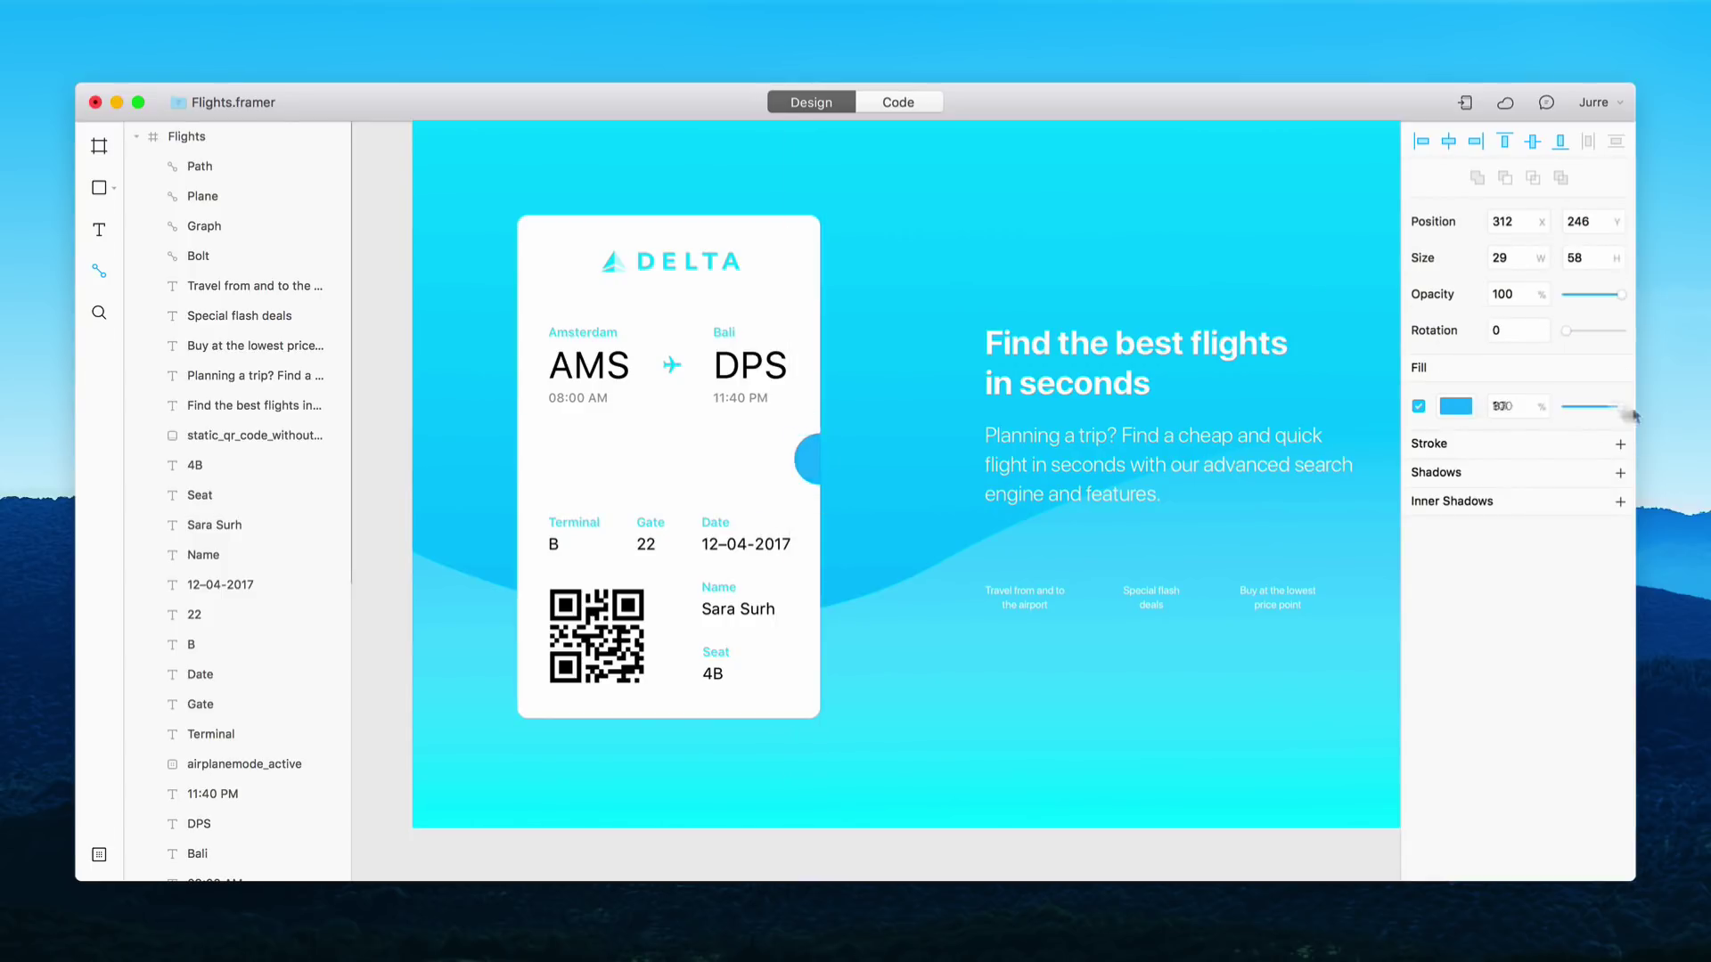
click(1456, 405)
drag(808, 458, 524, 506)
key(p)
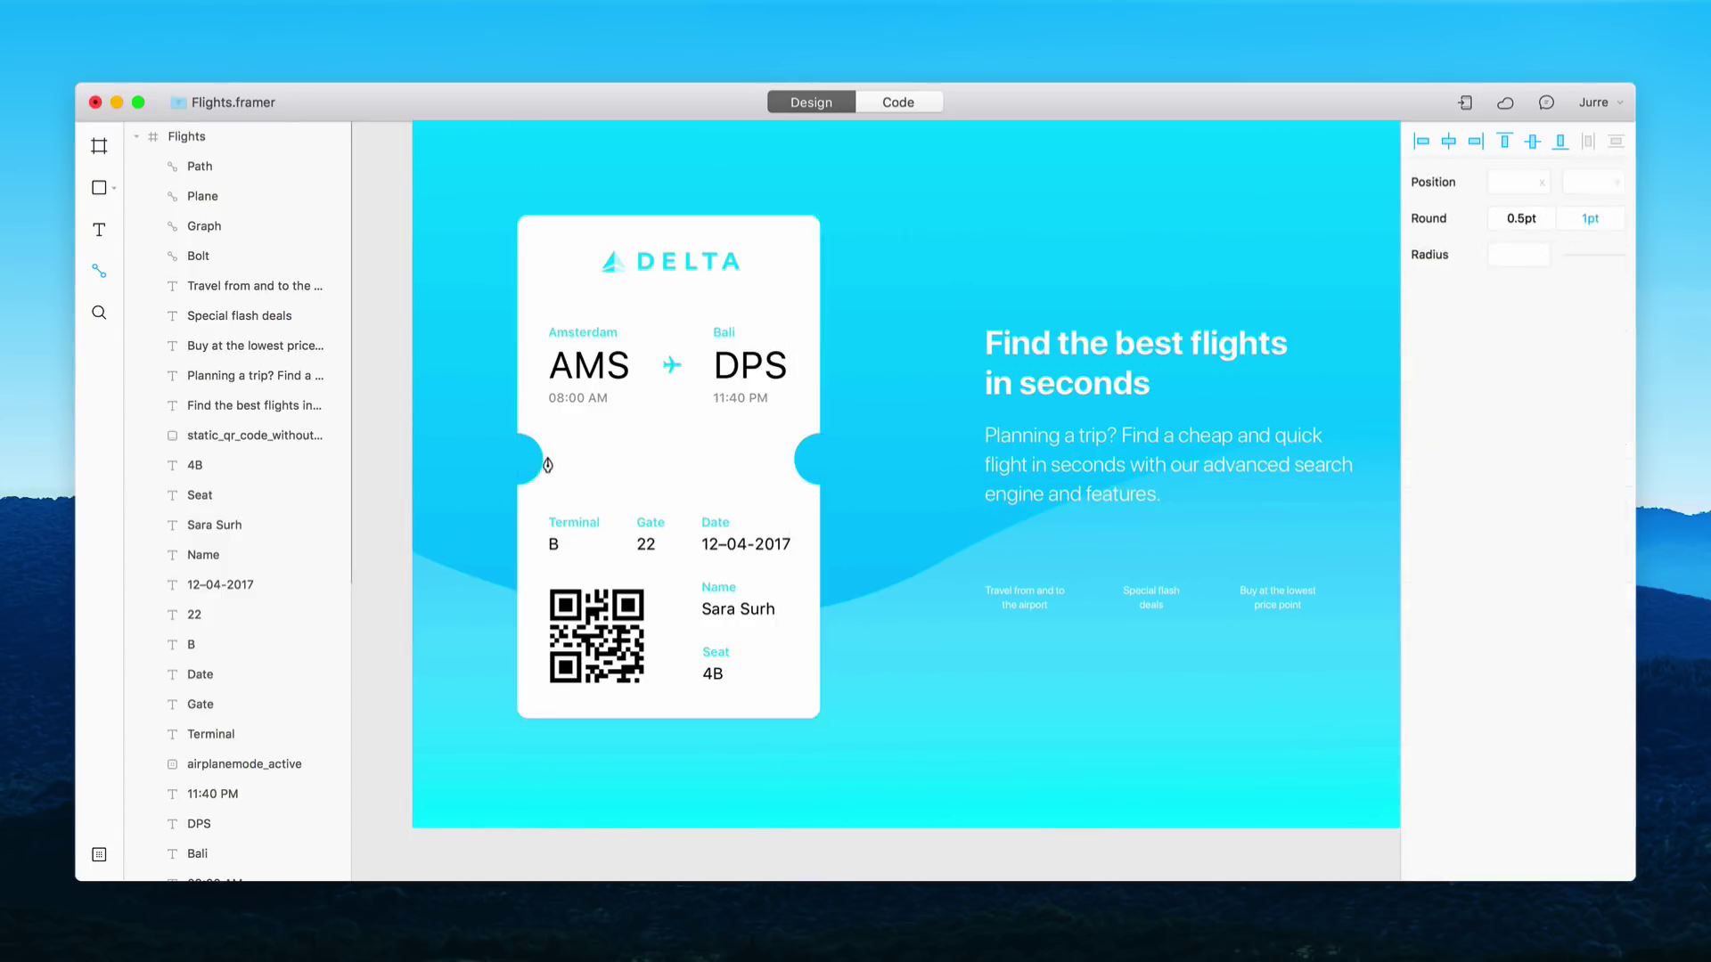
click(553, 459)
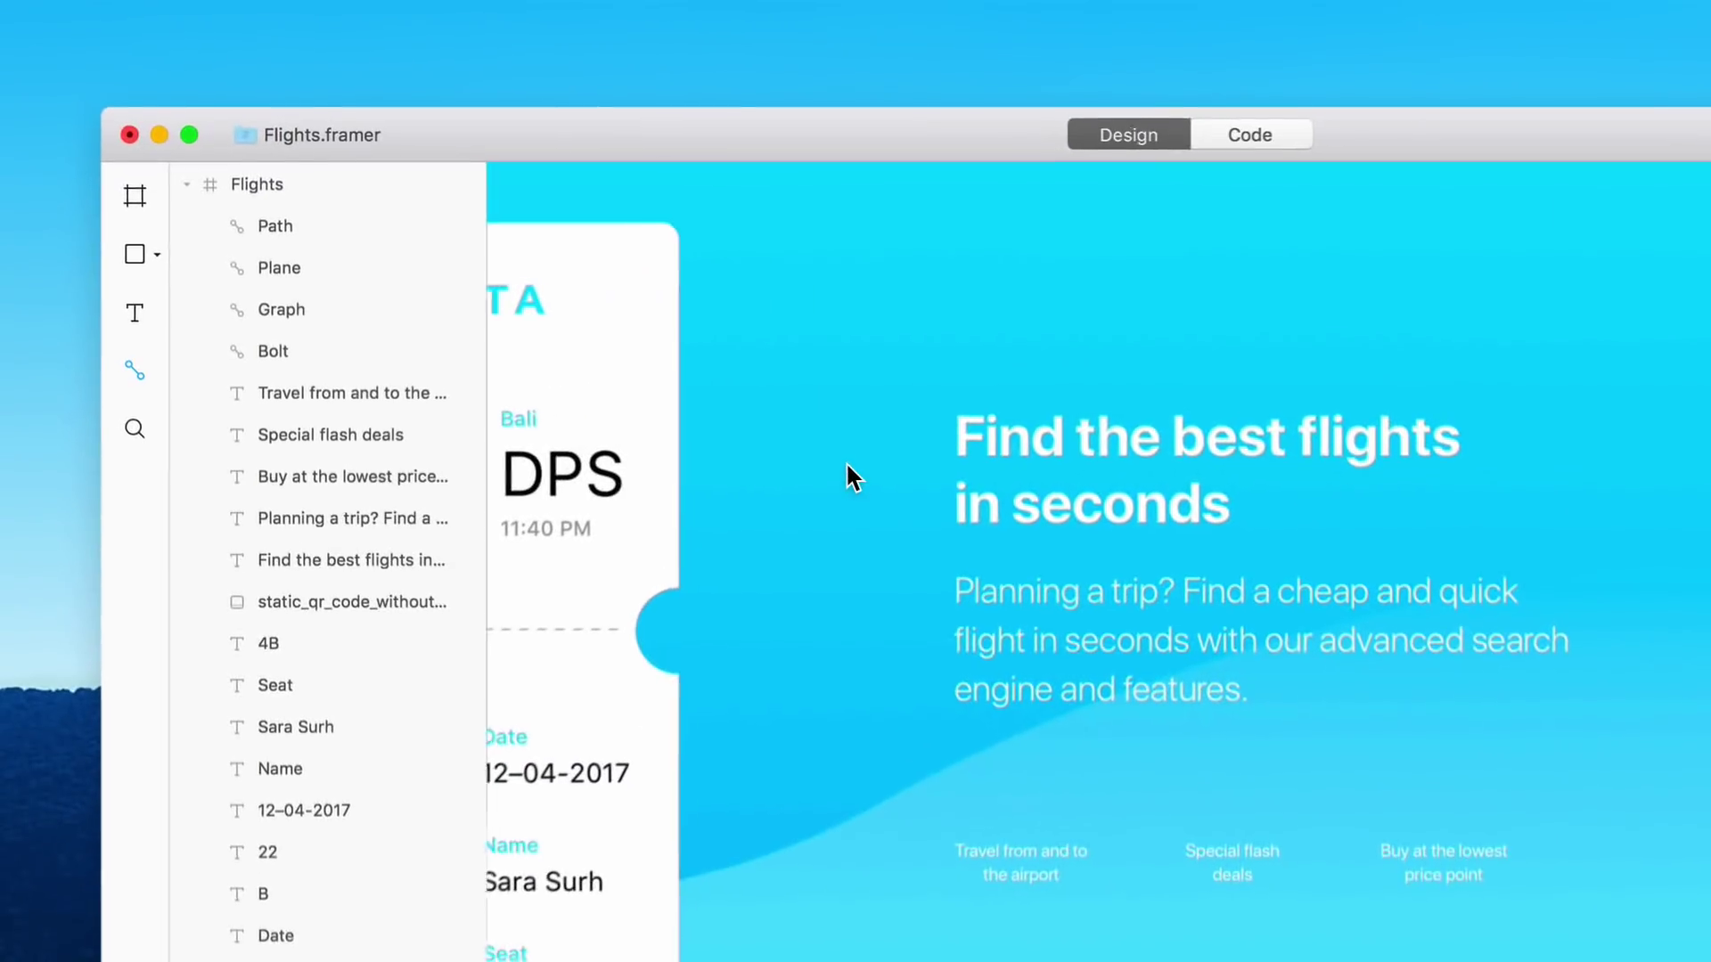
Copy the Plane layer's icon as SVG markup.
right_click(309, 267)
click(380, 459)
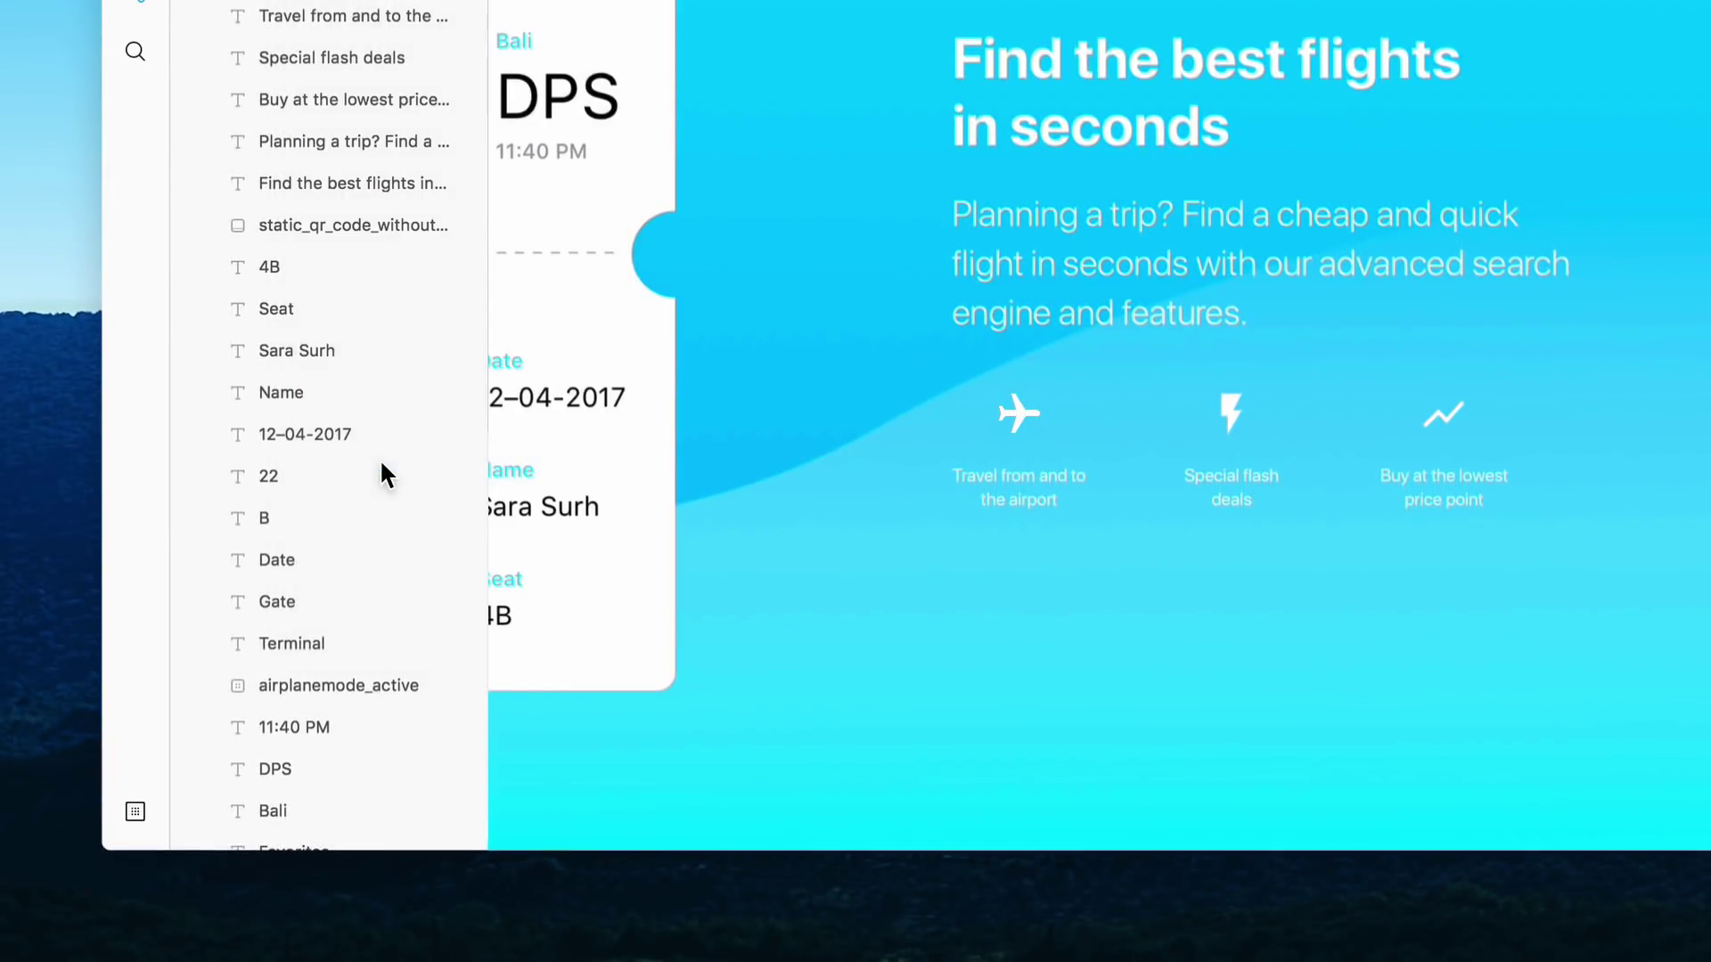